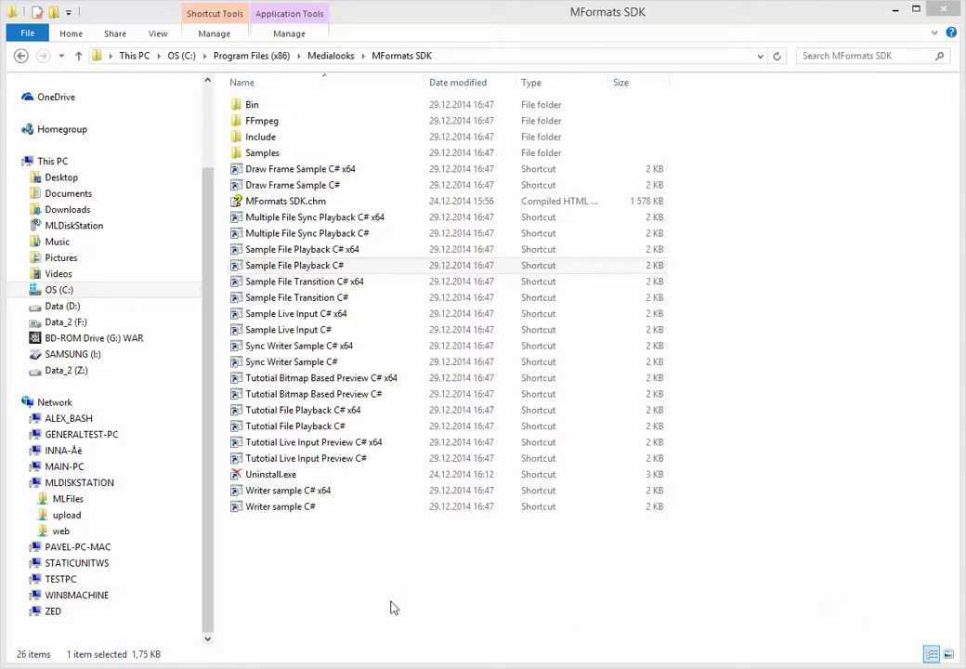
Bring Registry Editor forward to the MFReader key, where external_process and loop both read false
{"action": "key", "text": "alt+Tab"}
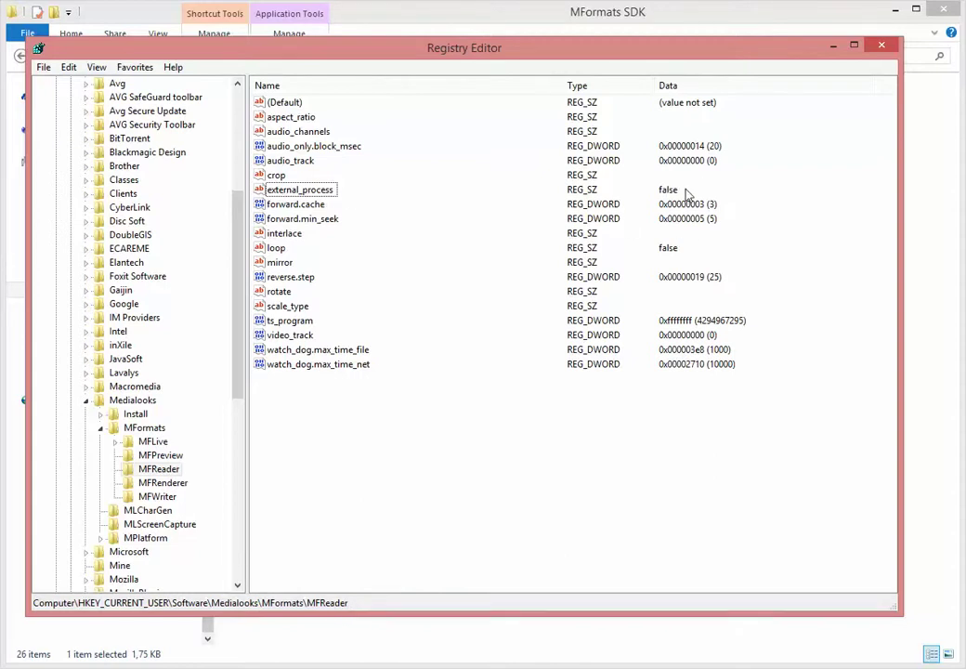
Launch Sample File Playback C#, centre its window, and load SharkTale.avi so it plays
{"action": "left_click", "coordinate": [835, 48]}
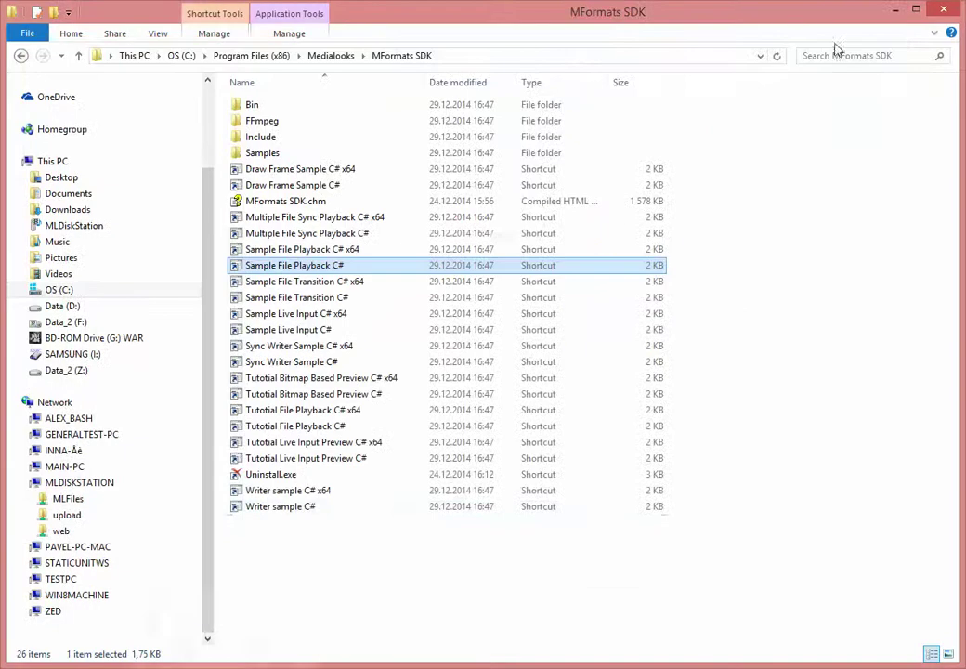
{"action": "left_click", "coordinate": [630, 545]}
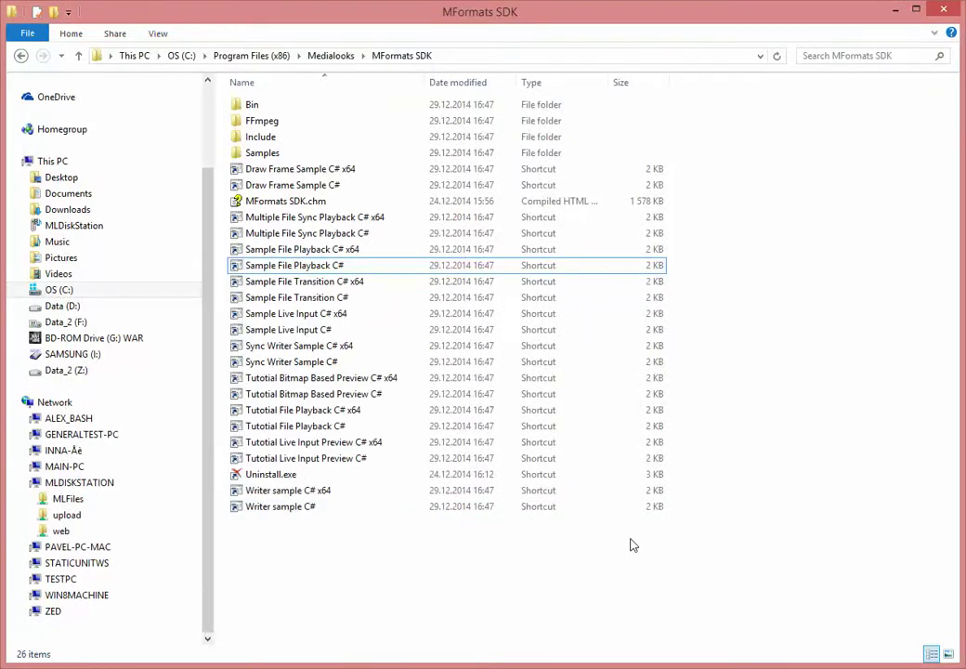
{"action": "left_click", "coordinate": [249, 266]}
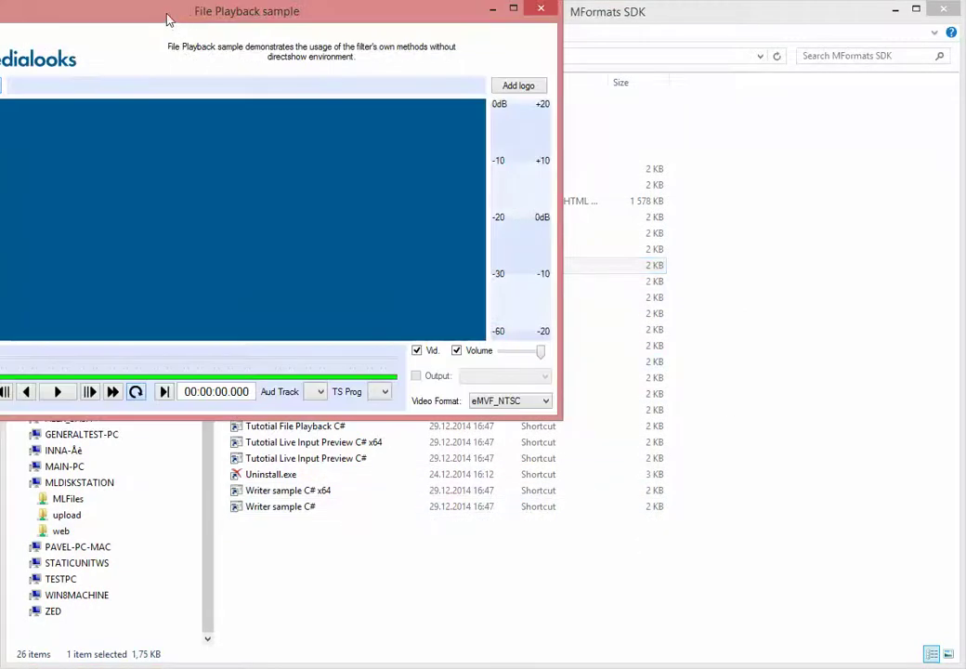
{"action": "left_click_drag", "start_coordinate": [167, 18], "coordinate": [362, 81]}
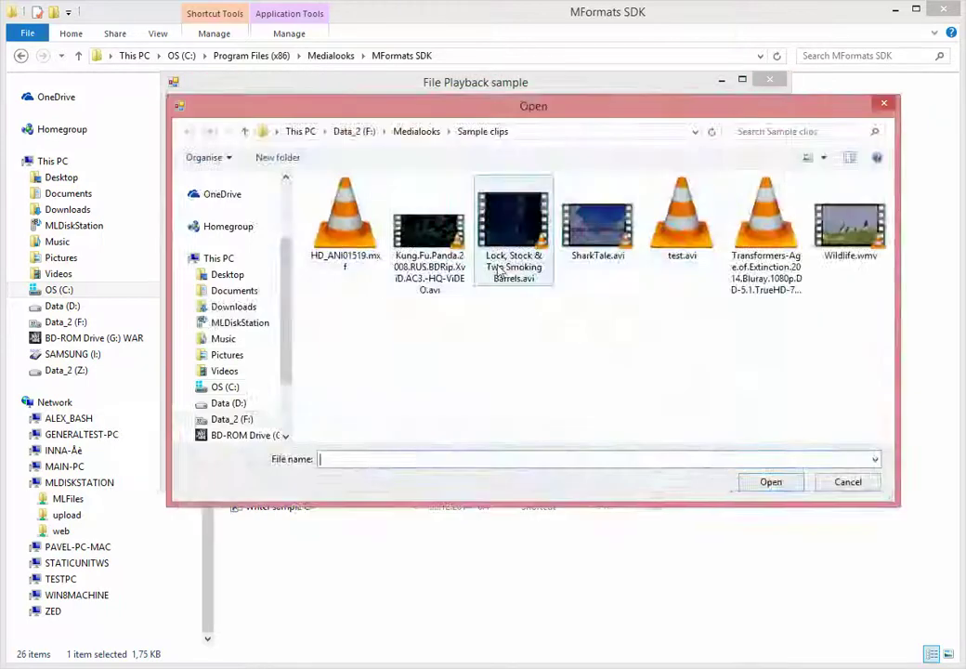
{"action": "left_click", "coordinate": [597, 216]}
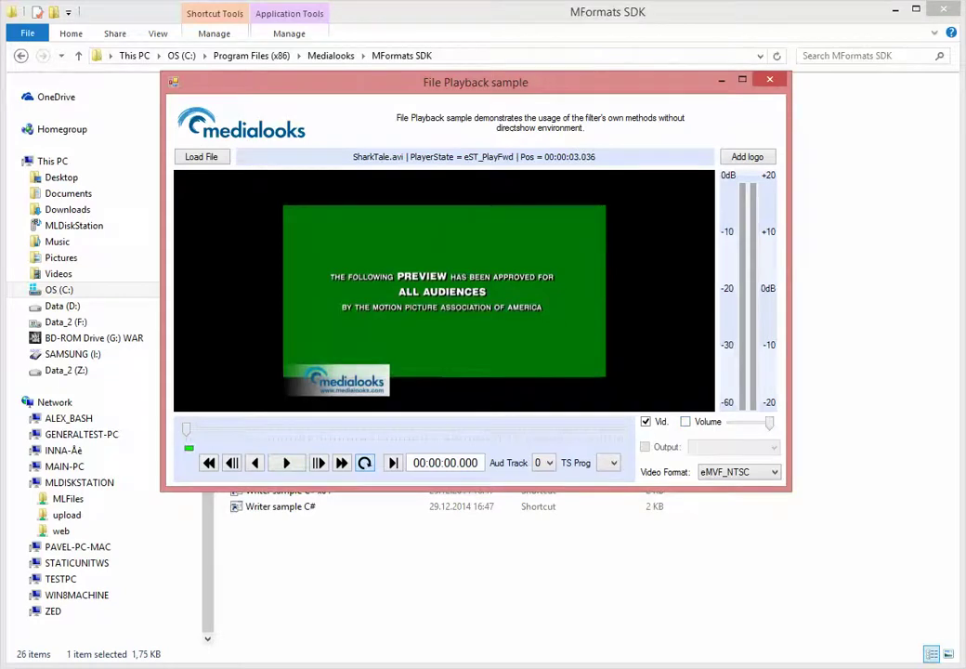
Select File Playback sample (32 bit) in Task Manager, placed below the playing video
{"action": "key", "text": "ctrl+shift+Escape"}
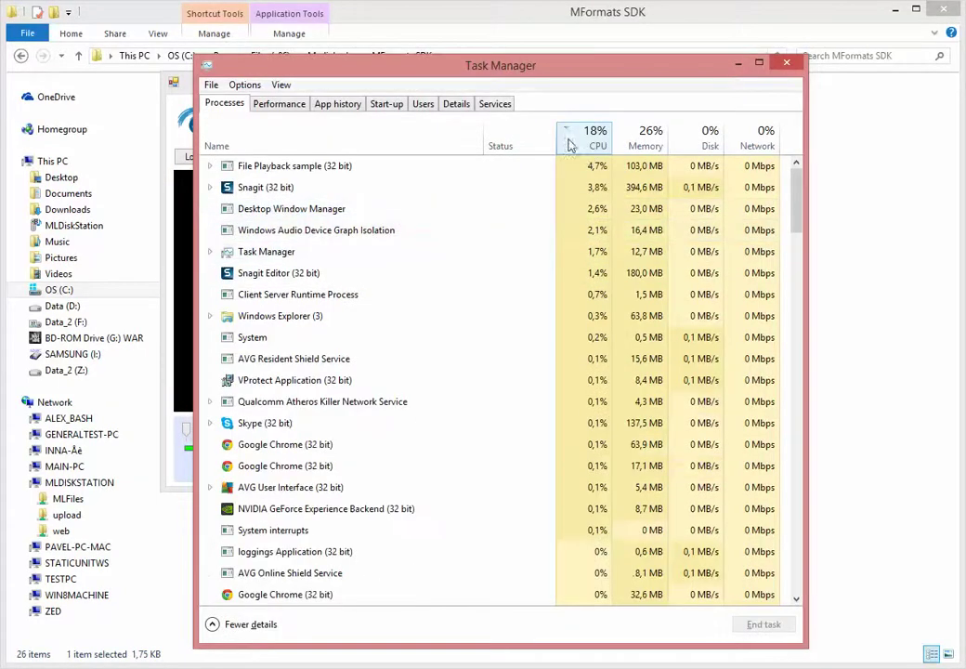
{"action": "left_click_drag", "start_coordinate": [804, 210], "coordinate": [802, 210]}
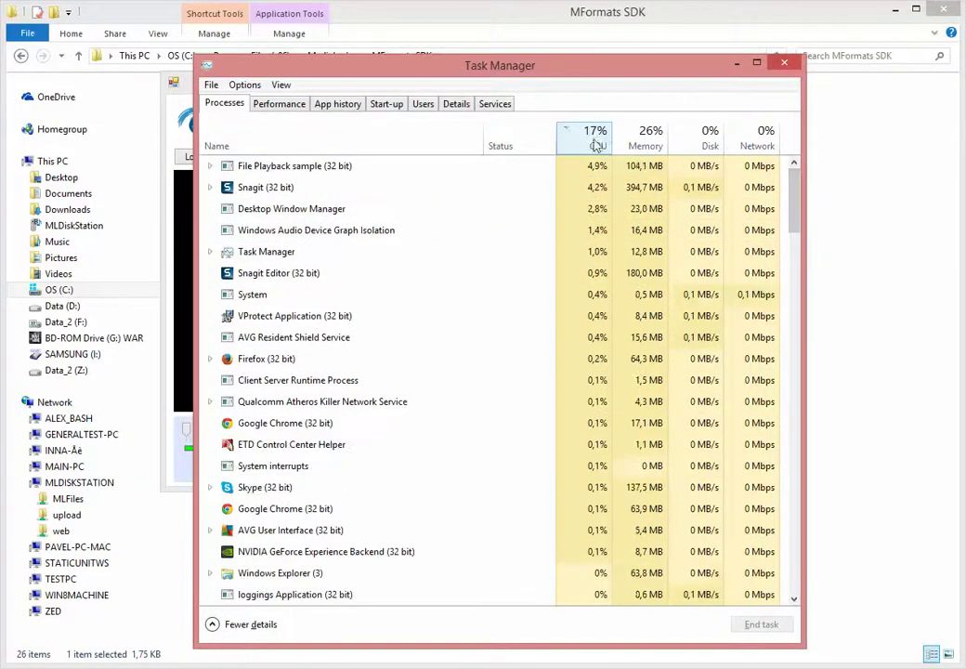
{"action": "left_click", "coordinate": [272, 170]}
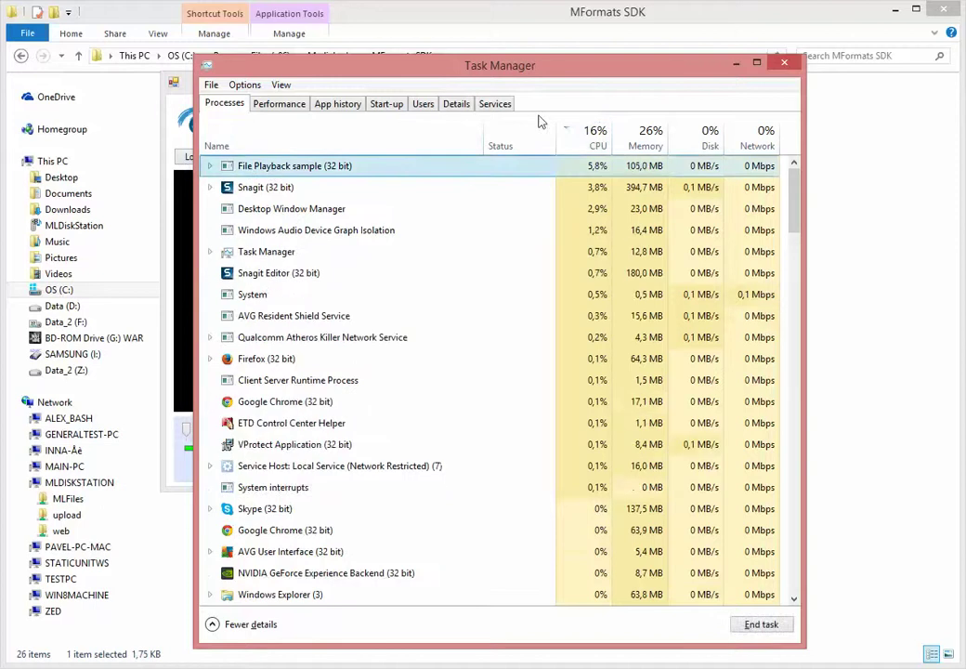
{"action": "left_click_drag", "start_coordinate": [529, 69], "coordinate": [517, 347]}
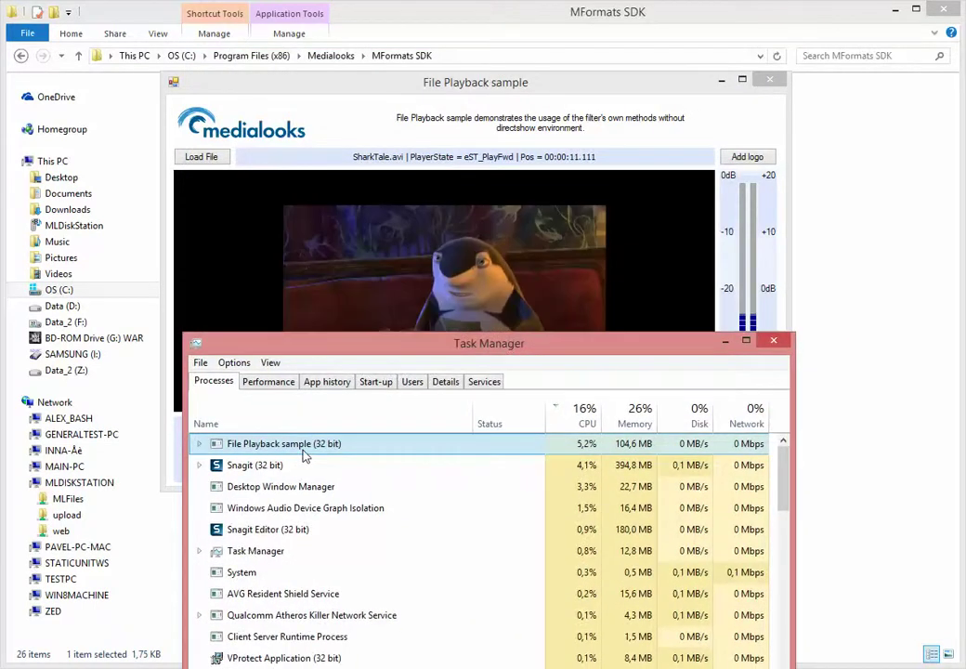
{"action": "left_click_drag", "start_coordinate": [565, 345], "coordinate": [552, 440]}
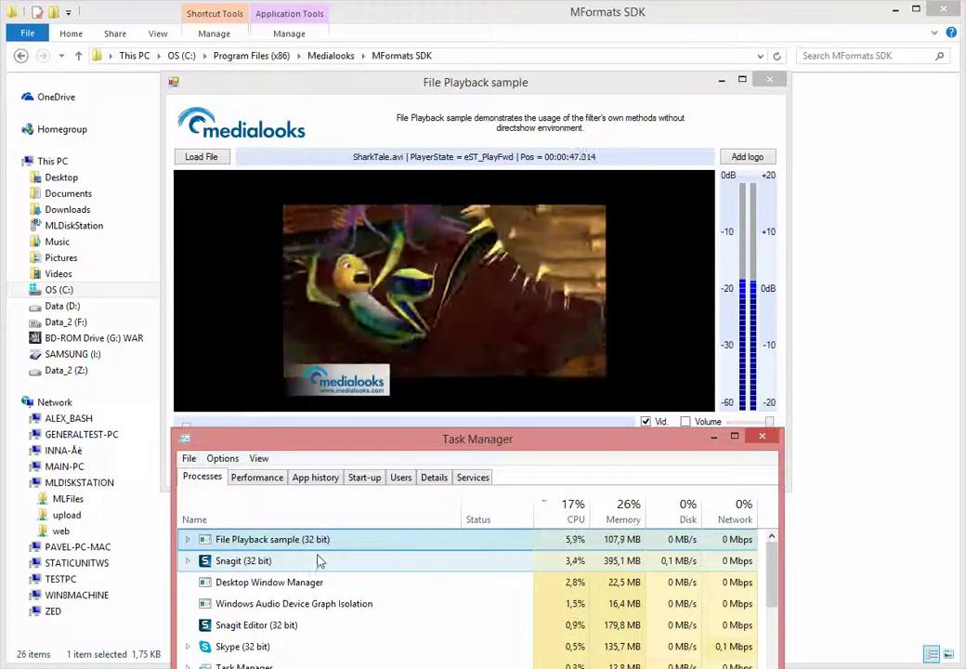
End the File Playback sample (32 bit) task and return to the MFormats SDK folder
{"action": "right_click", "coordinate": [276, 546]}
{"action": "left_click", "coordinate": [340, 568]}
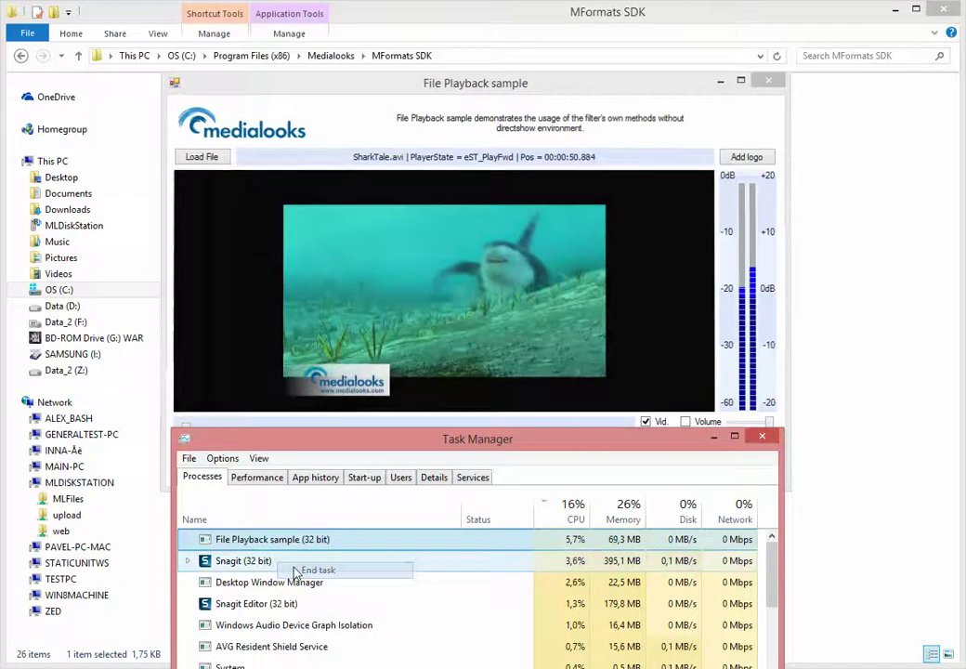
{"action": "left_click", "coordinate": [806, 264]}
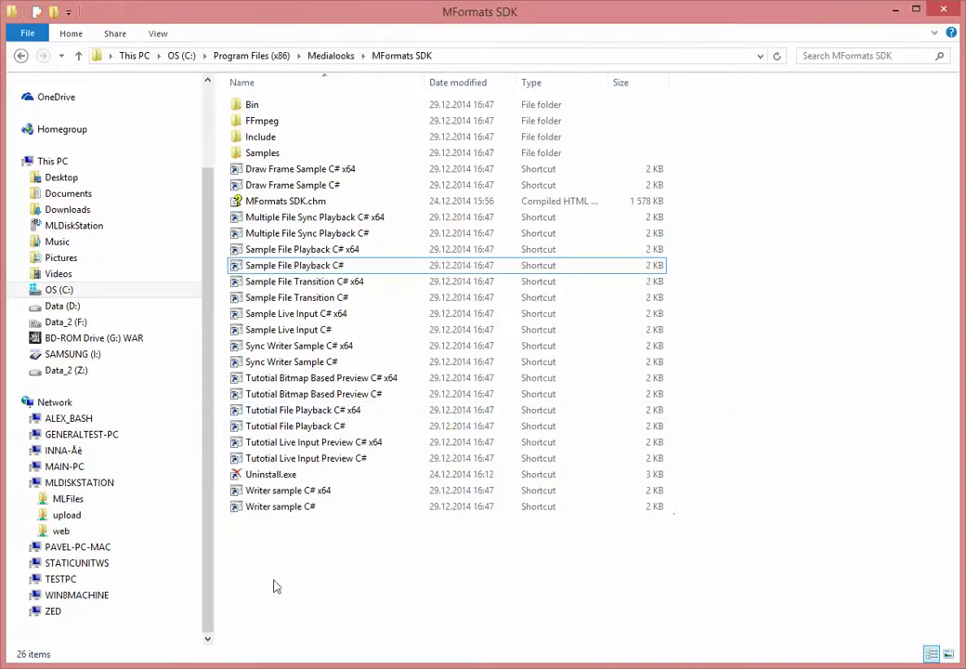
Set MFReader's external_process value to true, then close Registry Editor
{"action": "key", "text": "alt+Tab"}
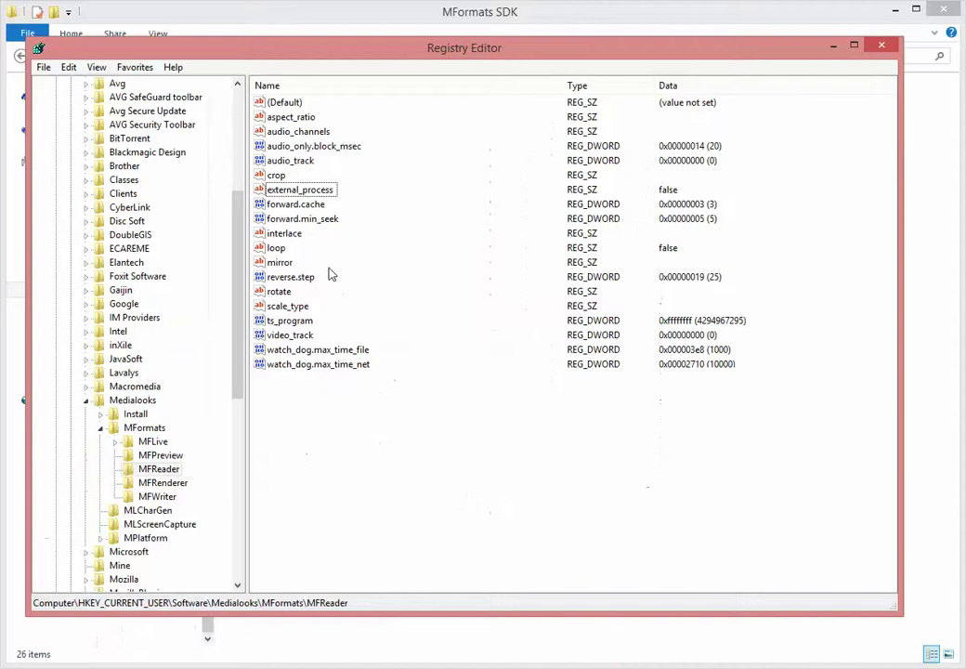
{"action": "double_click", "coordinate": [299, 189]}
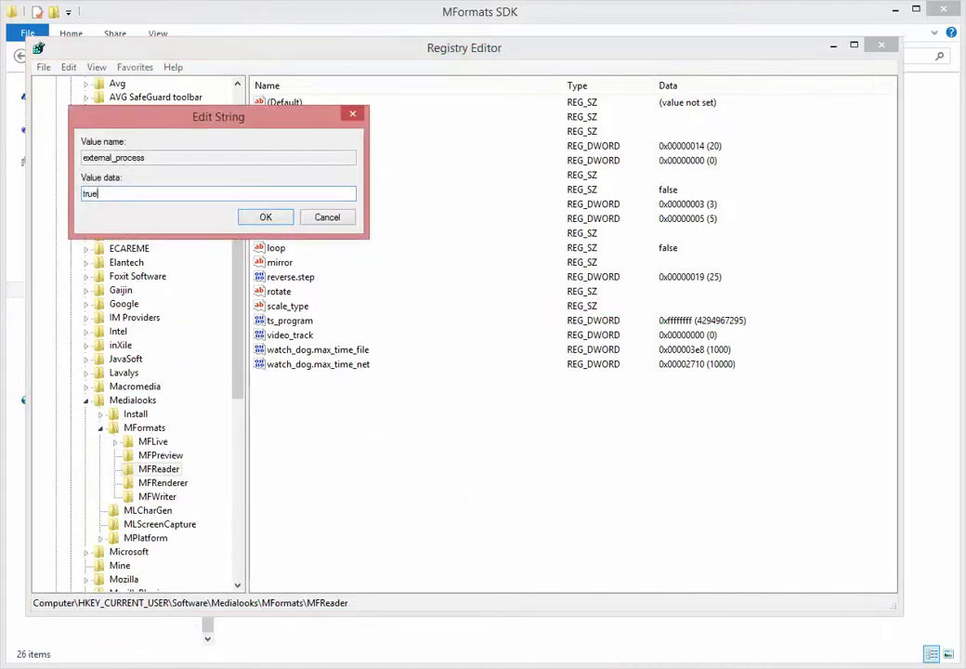
{"action": "key", "text": "Return"}
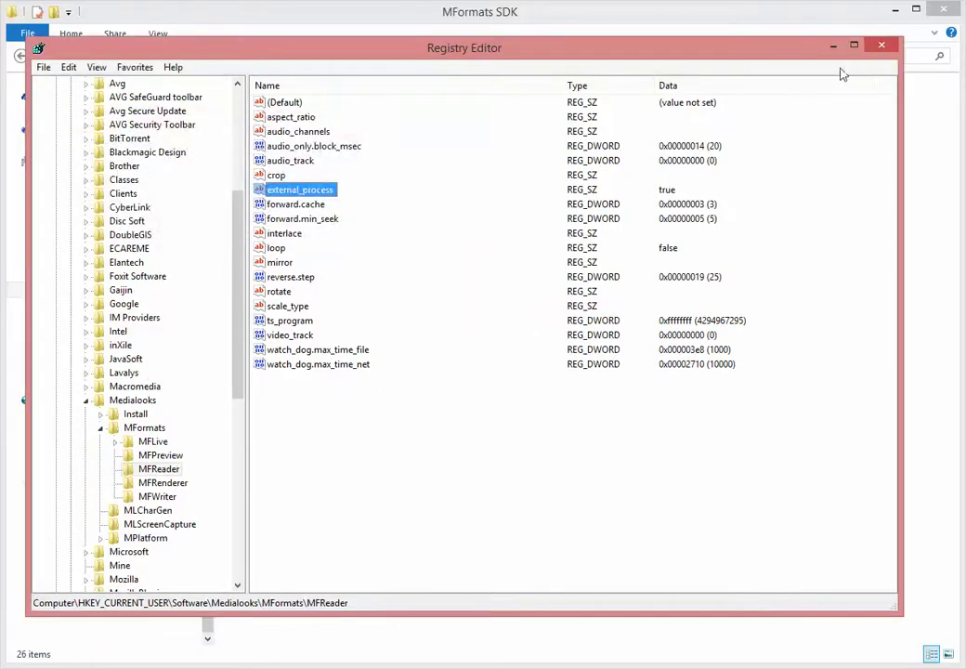
{"action": "key", "text": "alt+F4"}
Relaunch the File Playback sample, load SharkTale.avi, and play it
{"action": "double_click", "coordinate": [260, 266]}
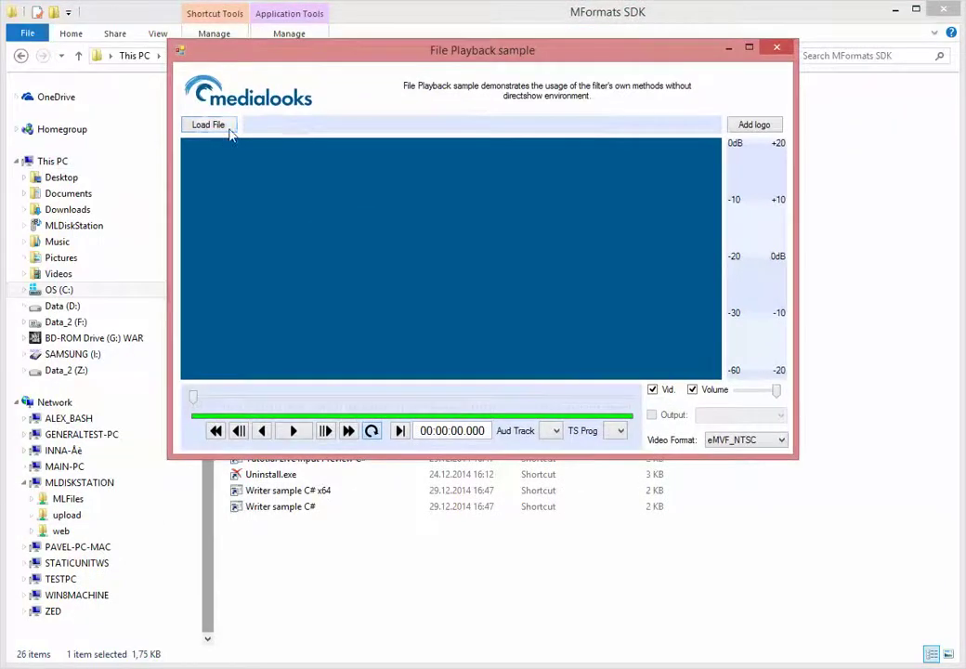
{"action": "left_click", "coordinate": [228, 130]}
{"action": "double_click", "coordinate": [598, 172]}
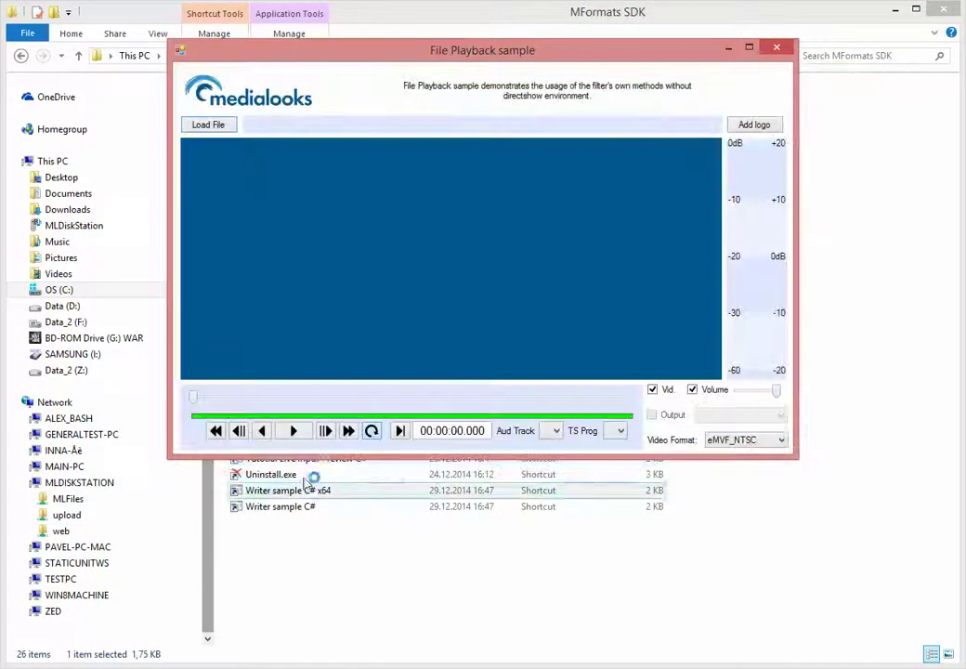
{"action": "left_click", "coordinate": [294, 433]}
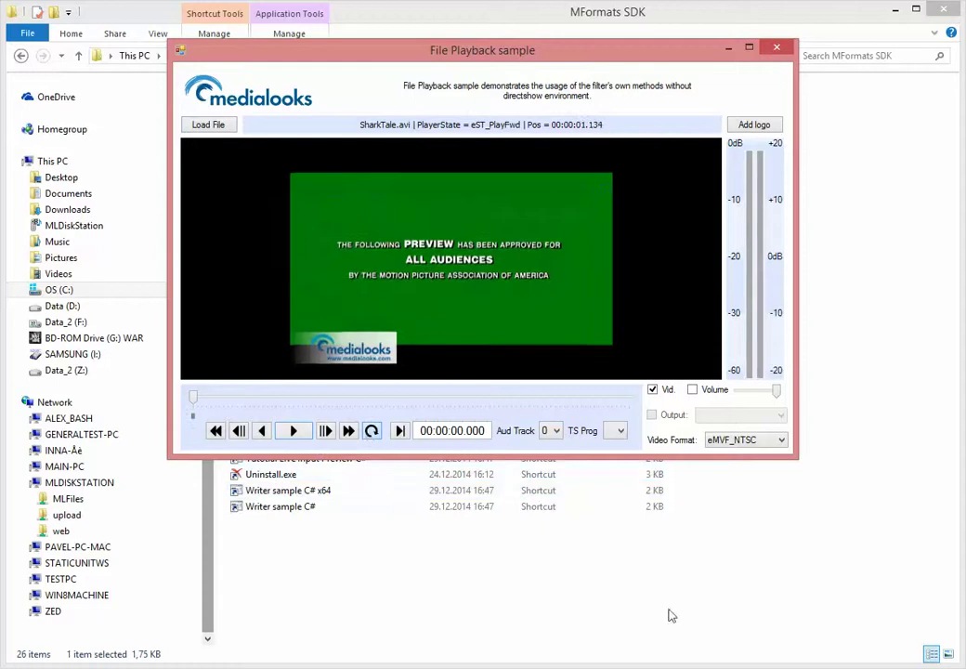
Enlarge Task Manager's process list and select the MPlatform/MFormats External Process Module (32 bit) row
{"action": "key", "text": "ctrl+shift+Escape"}
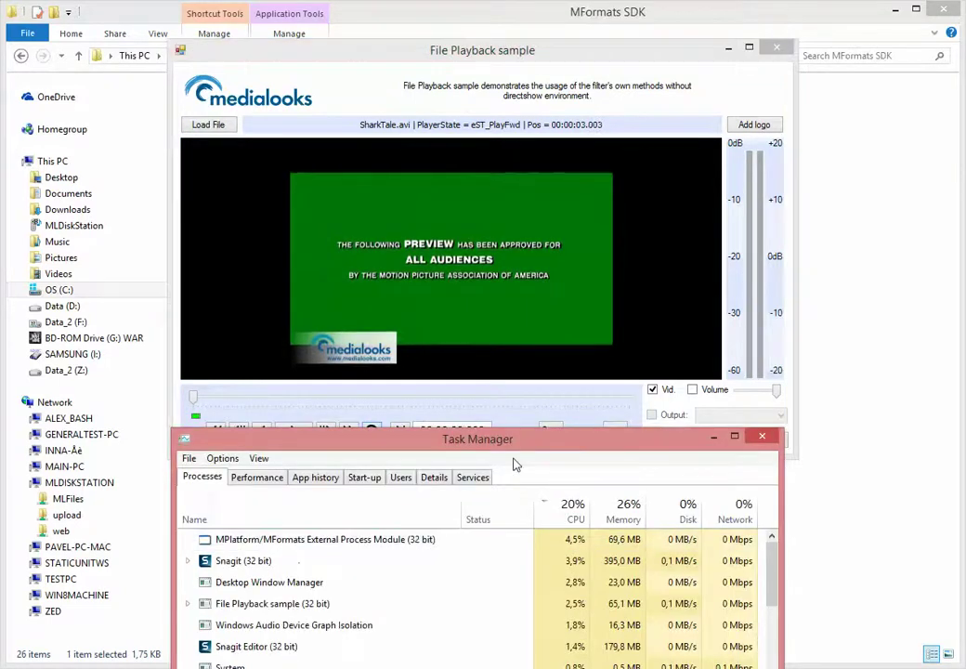
{"action": "left_click_drag", "start_coordinate": [565, 390], "coordinate": [688, 419]}
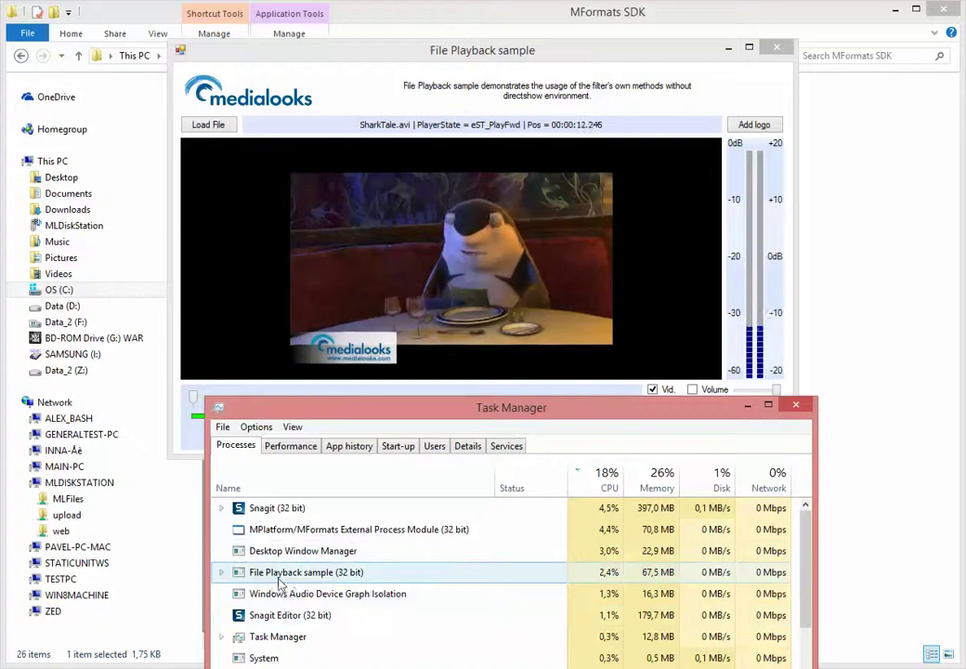
{"action": "left_click", "coordinate": [235, 575]}
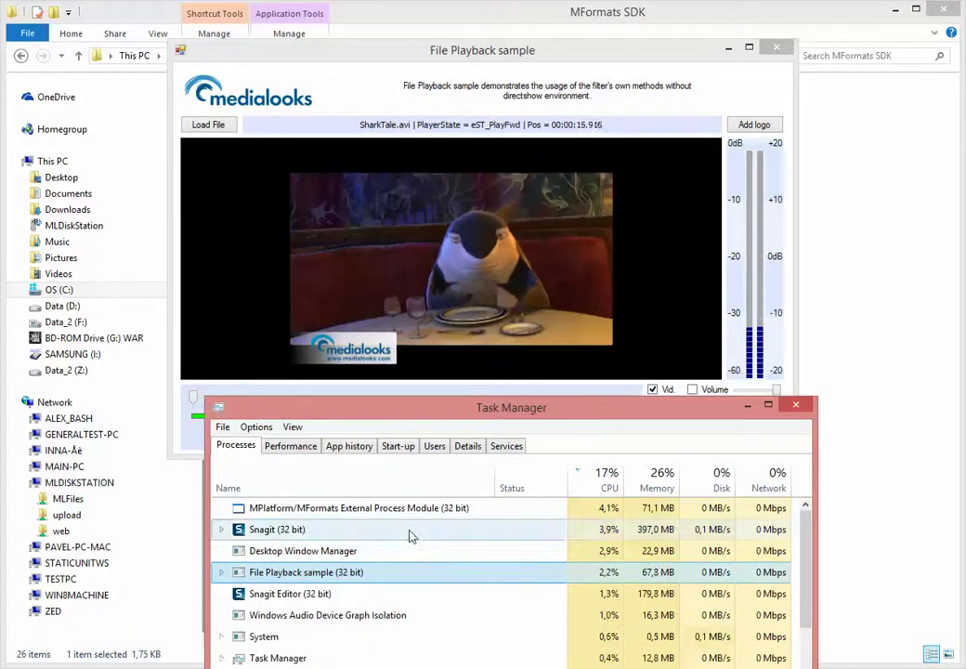
{"action": "left_click", "coordinate": [312, 533]}
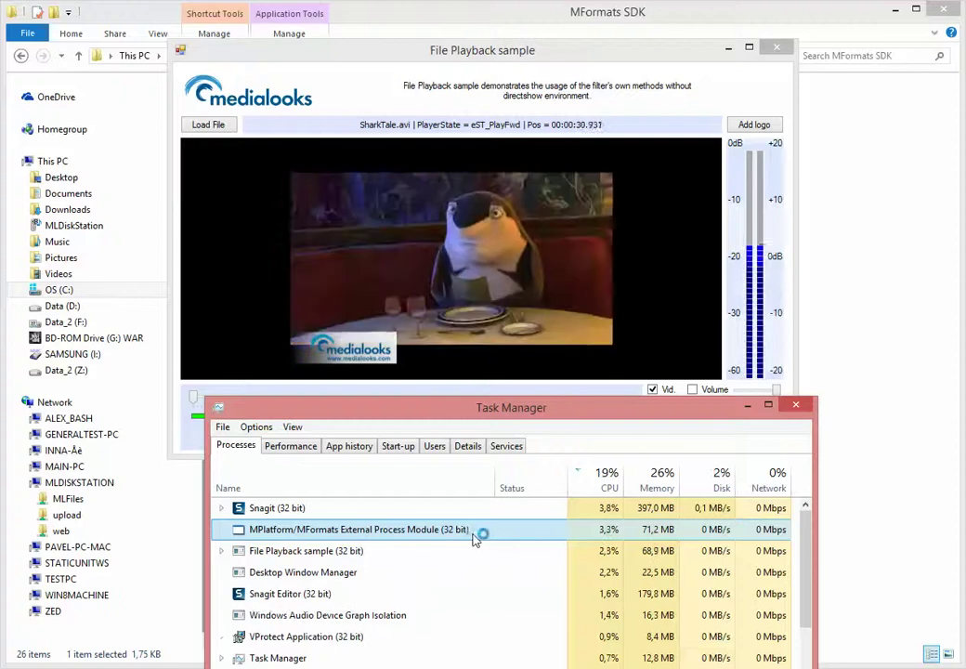
End the MPlatform/MFormats External Process Module task and confirm SharkTale.avi keeps playing
{"action": "right_click", "coordinate": [374, 509]}
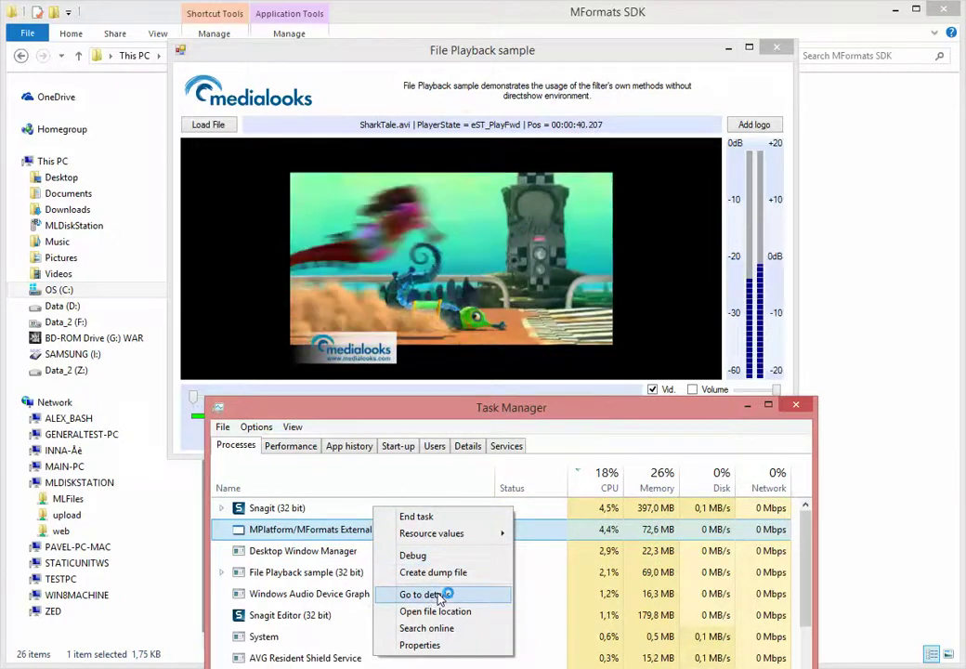
{"action": "left_click", "coordinate": [420, 517]}
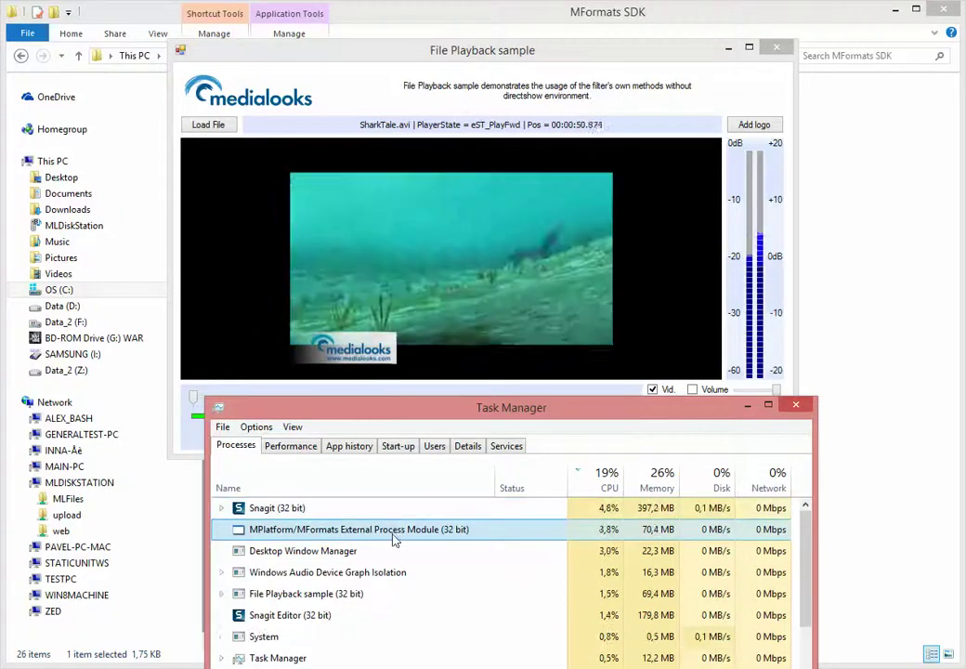
{"action": "left_click", "coordinate": [783, 255]}
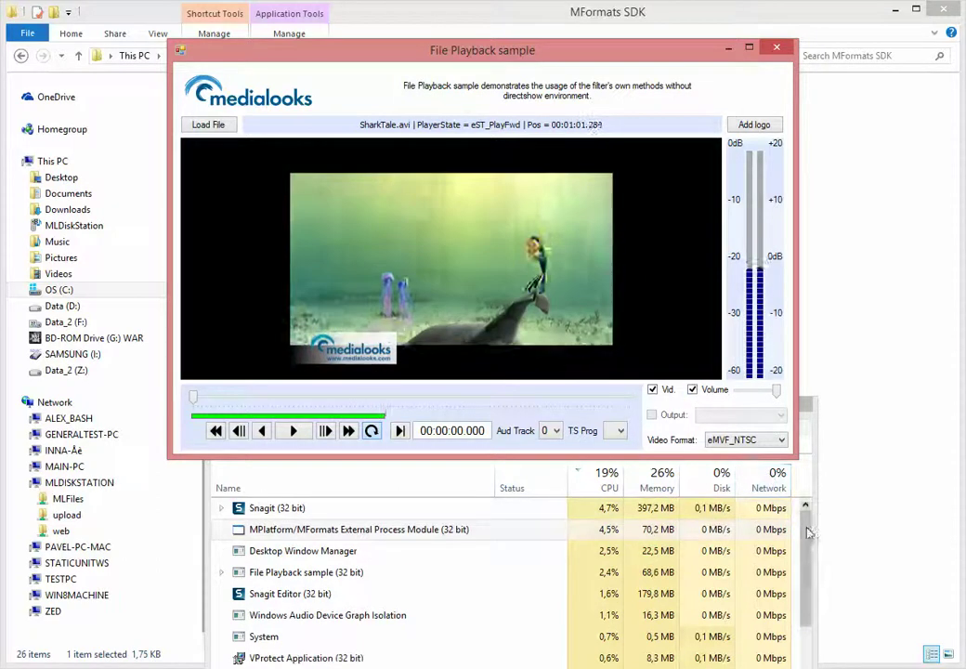
{"action": "left_click", "coordinate": [339, 510]}
{"action": "right_click", "coordinate": [339, 512]}
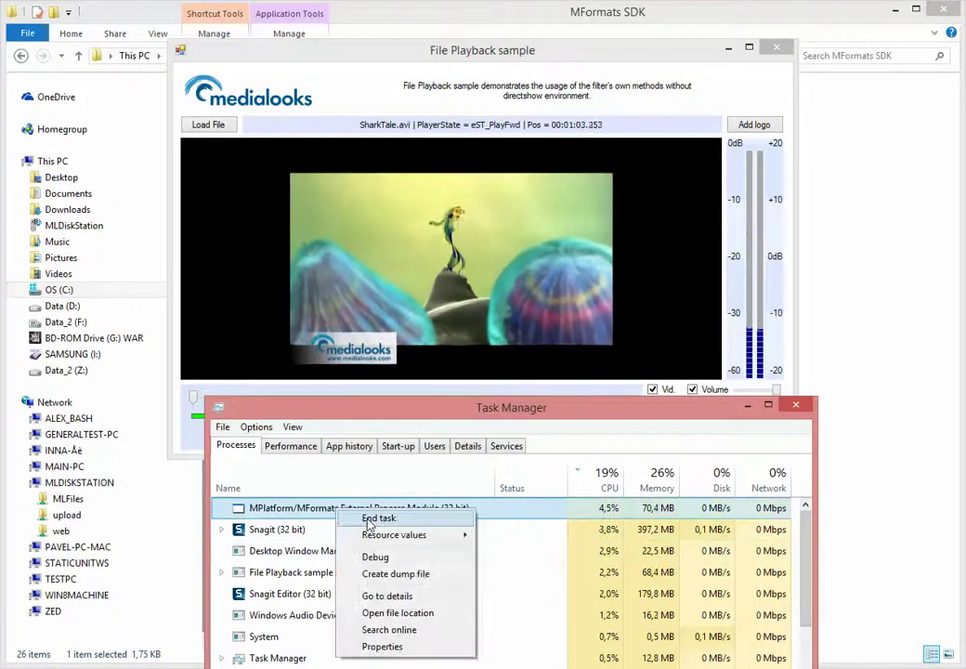
{"action": "left_click", "coordinate": [376, 517]}
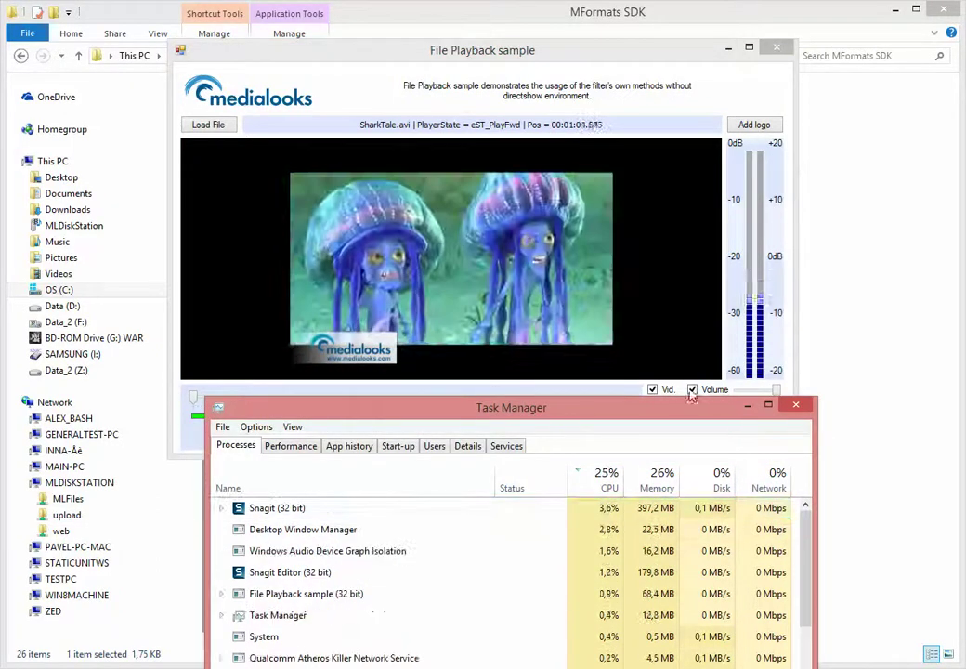
{"action": "left_click", "coordinate": [654, 313]}
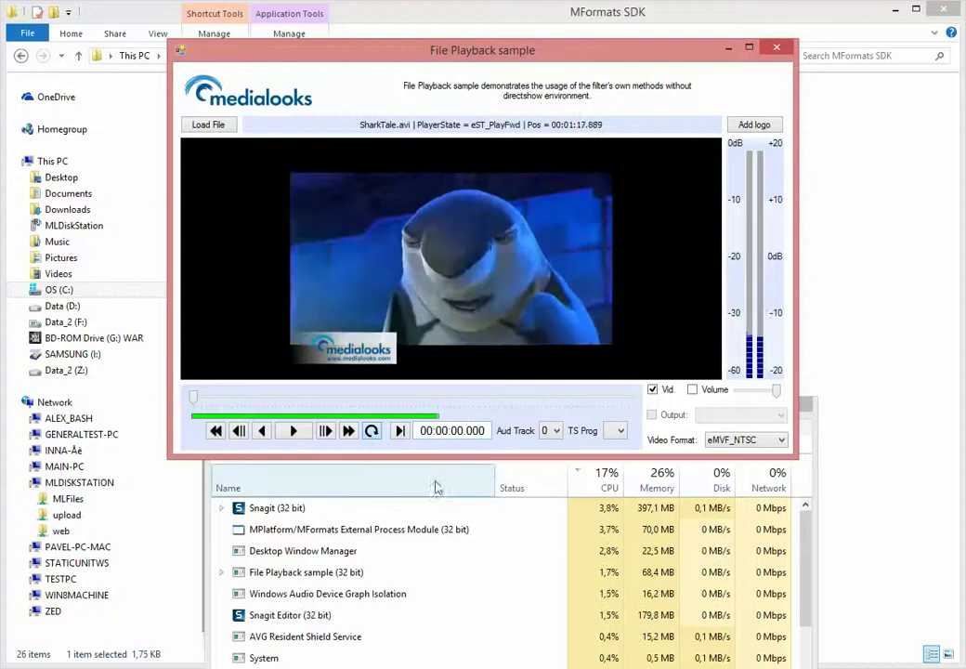
Sort processes by name and CPU, then select the restarted External Process Module and File Playback sample
{"action": "left_click", "coordinate": [346, 483]}
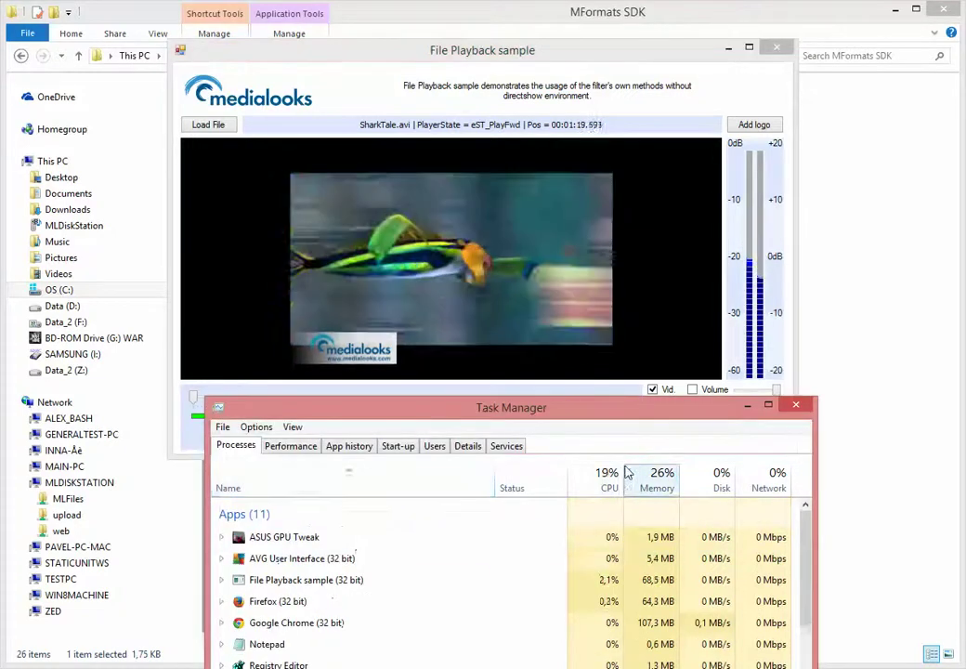
{"action": "left_click", "coordinate": [602, 478]}
{"action": "left_click", "coordinate": [285, 529]}
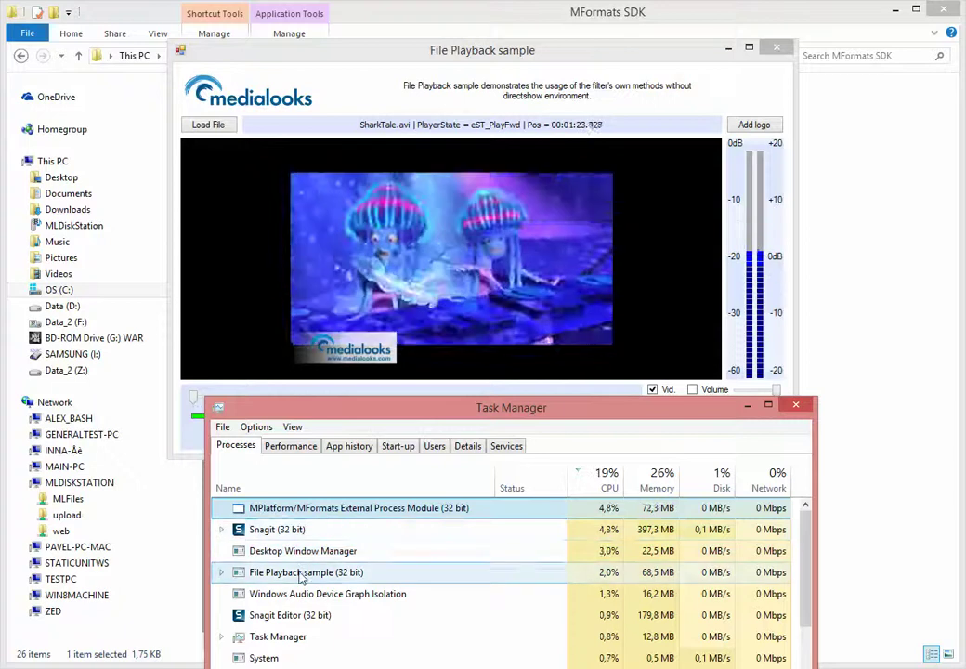
{"action": "left_click", "coordinate": [371, 575]}
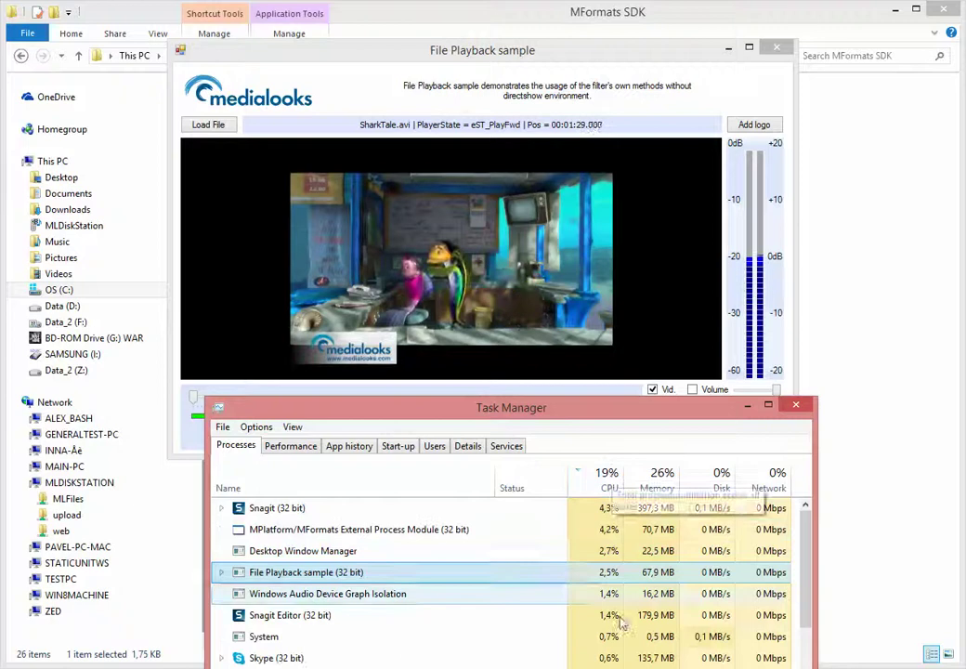
Reposition Task Manager so the player's controls and still-playing SharkTale.avi stay visible
{"action": "left_click_drag", "start_coordinate": [512, 412], "coordinate": [509, 422]}
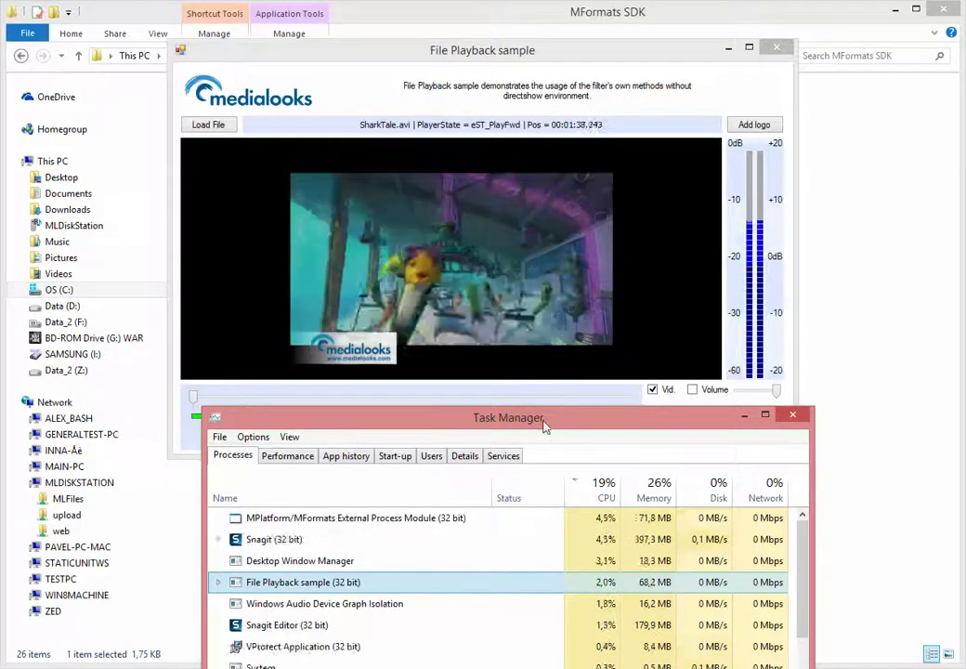
{"action": "left_click_drag", "start_coordinate": [545, 424], "coordinate": [516, 393]}
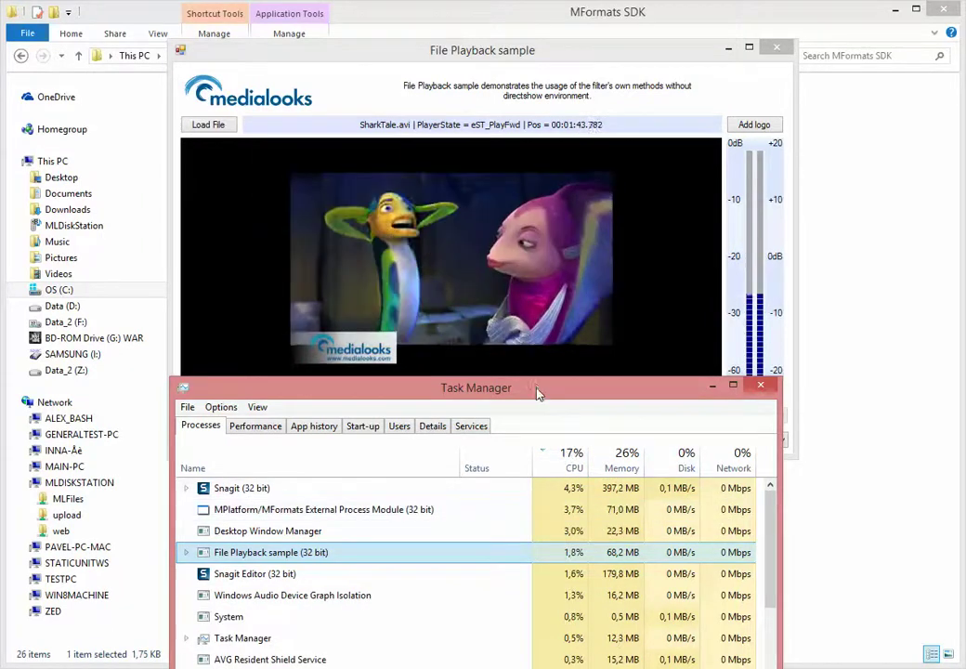
{"action": "left_click_drag", "start_coordinate": [534, 394], "coordinate": [535, 449]}
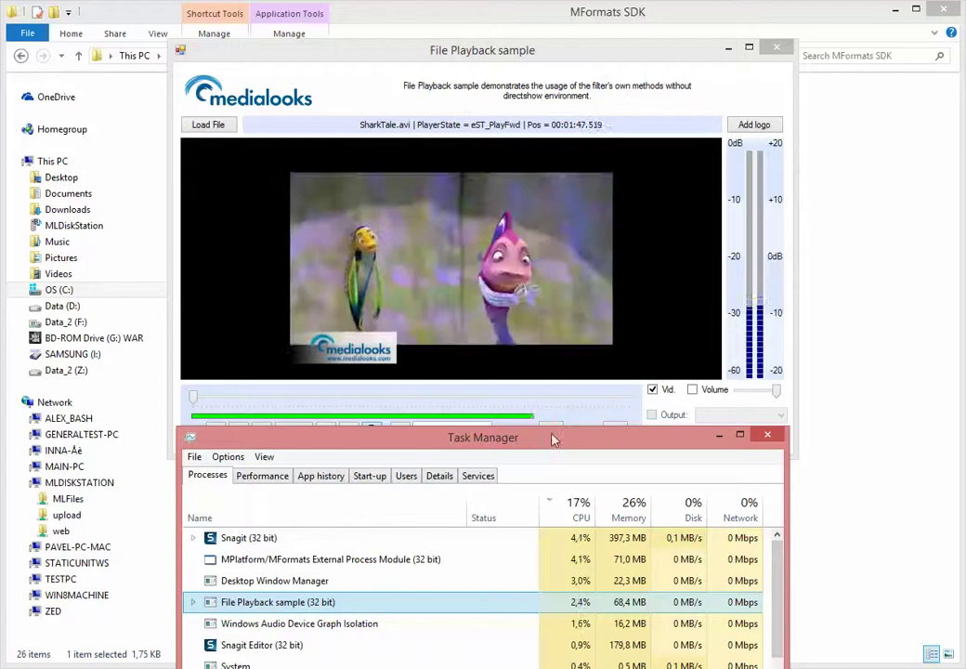
{"action": "left_click_drag", "start_coordinate": [554, 438], "coordinate": [560, 459]}
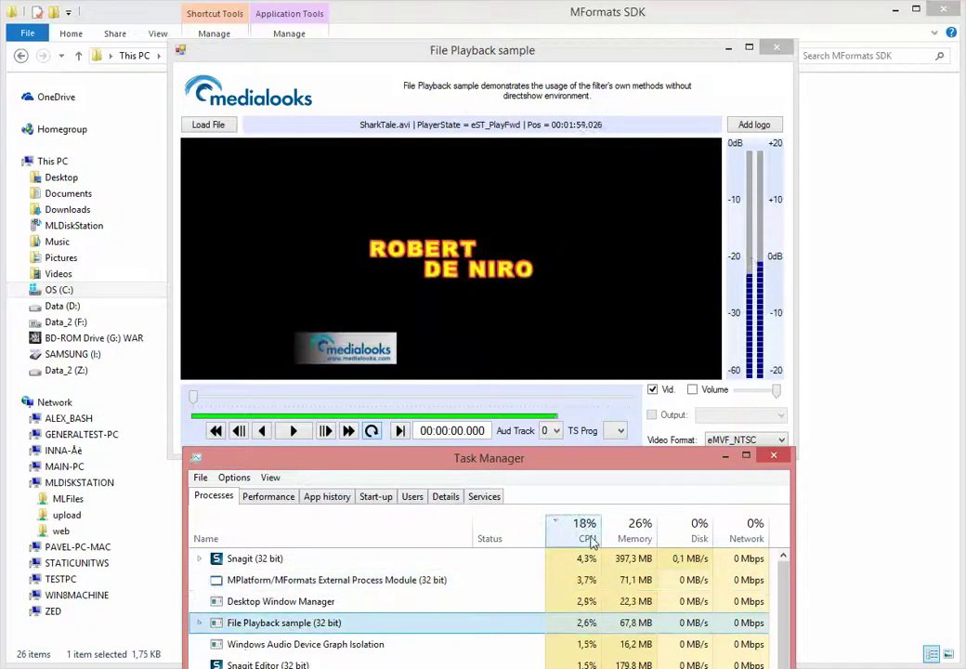
{"action": "mouse_move", "coordinate": [508, 464]}
{"action": "left_mouse_down"}
{"action": "mouse_move", "coordinate": [508, 444]}
{"action": "mouse_move", "coordinate": [508, 485]}
{"action": "mouse_move", "coordinate": [513, 463]}
{"action": "left_mouse_up"}
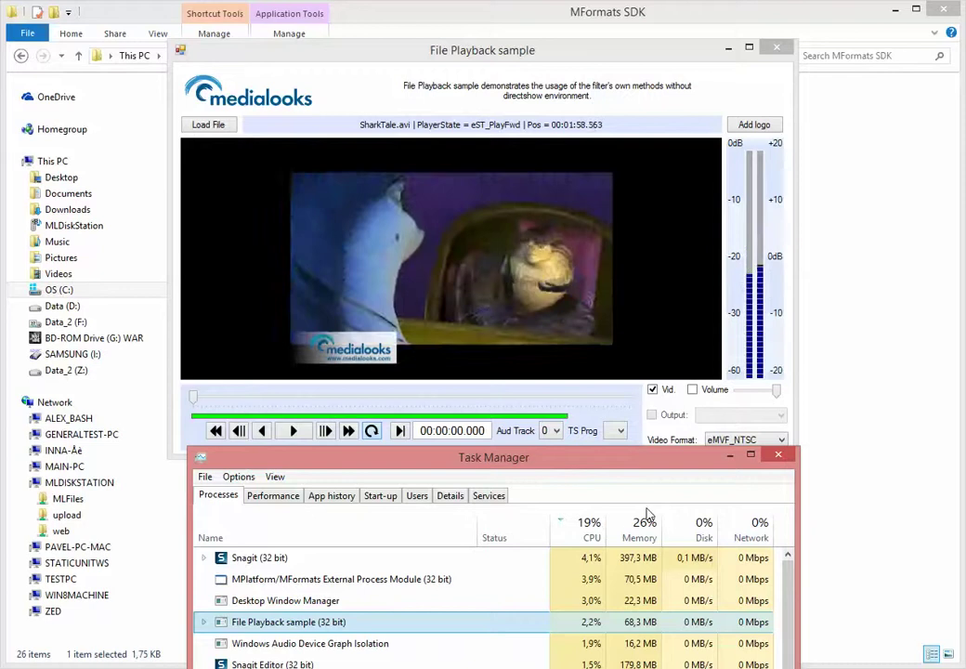